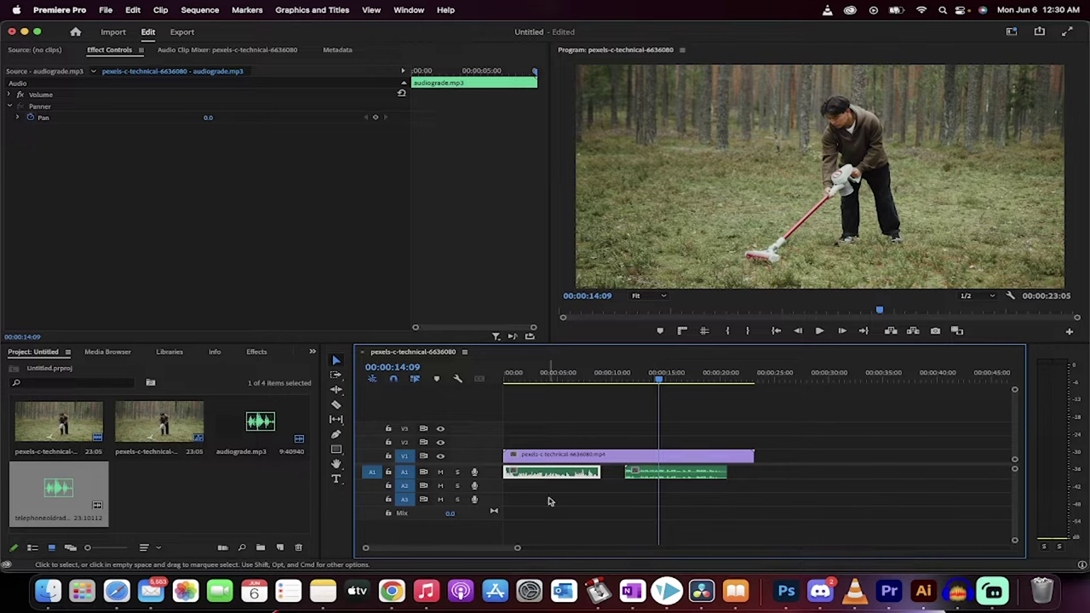
- Play the sequence from the start, then again from about 11 seconds, to review it
{"action": "key", "text": "Home"}
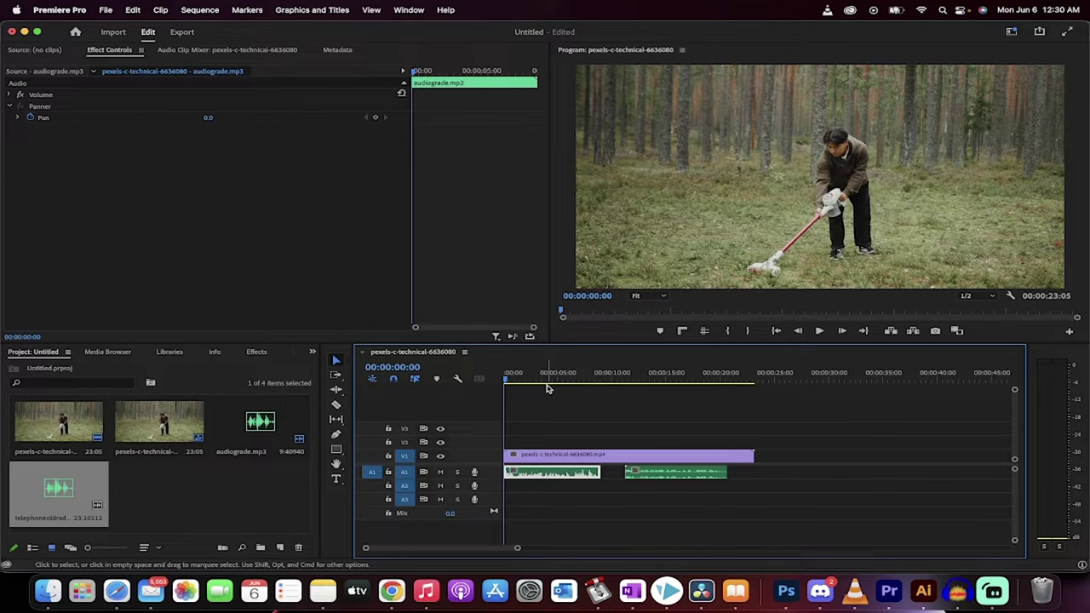
{"action": "key", "text": "space"}
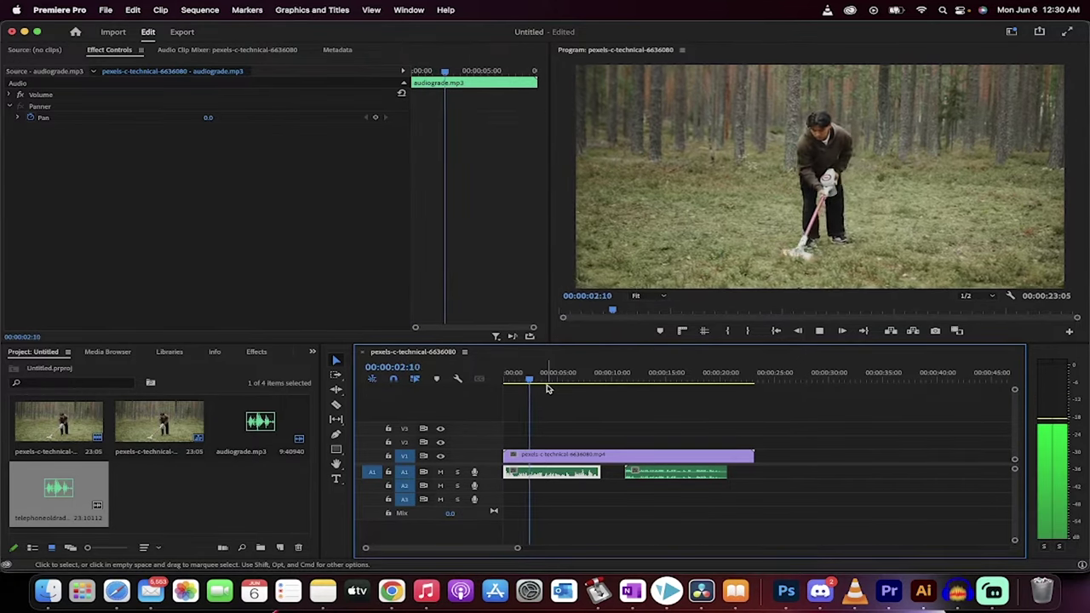
{"action": "key", "text": "space"}
{"action": "left_click_drag", "start_coordinate": [547, 388], "coordinate": [627, 378]}
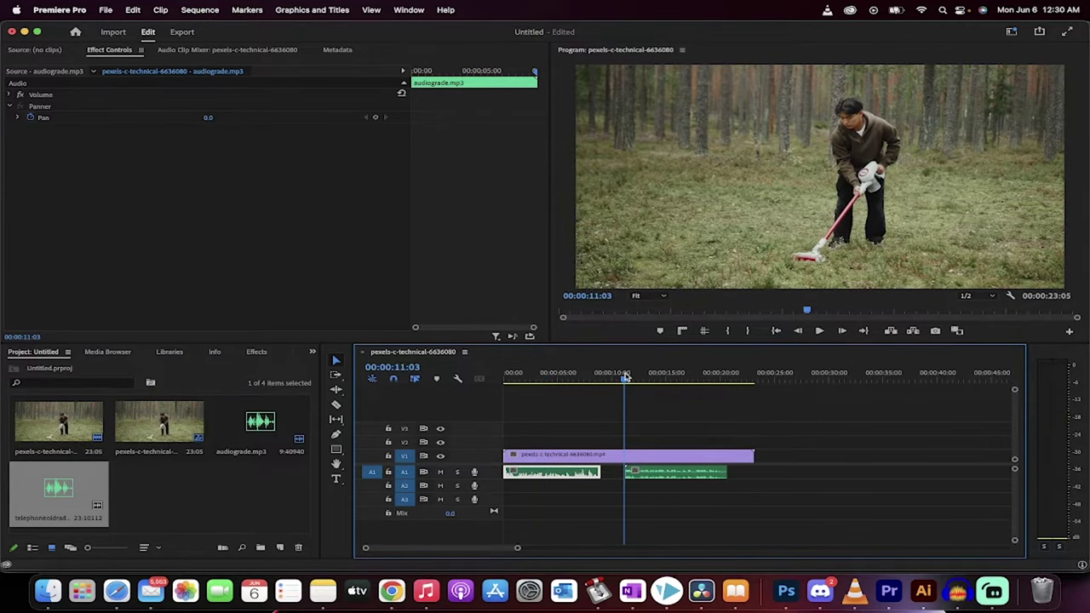
{"action": "key", "text": "space"}
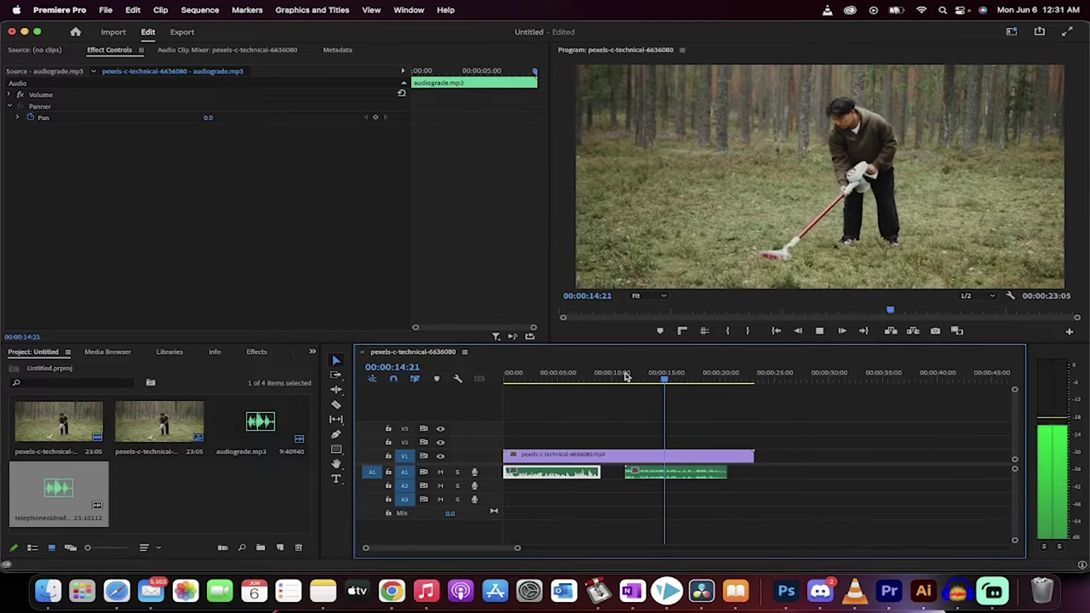
{"action": "key", "text": "space"}
- Delete the telephoneoldradio.aac clip from the timeline and browse the project items
{"action": "left_click", "coordinate": [703, 475]}
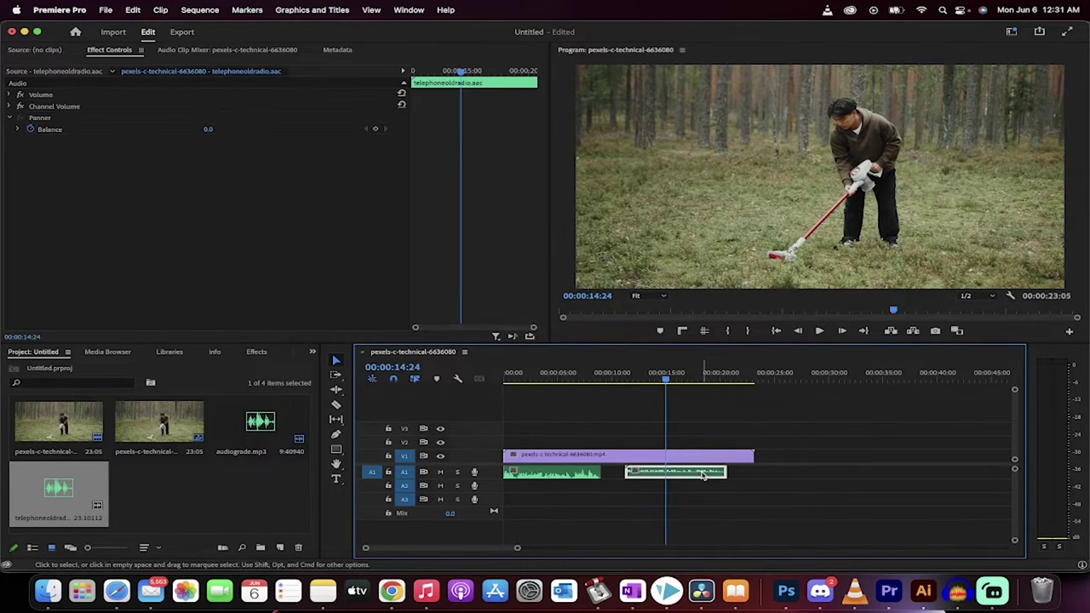
{"action": "key", "text": "Delete"}
{"action": "left_click", "coordinate": [311, 451]}
{"action": "left_click", "coordinate": [273, 434]}
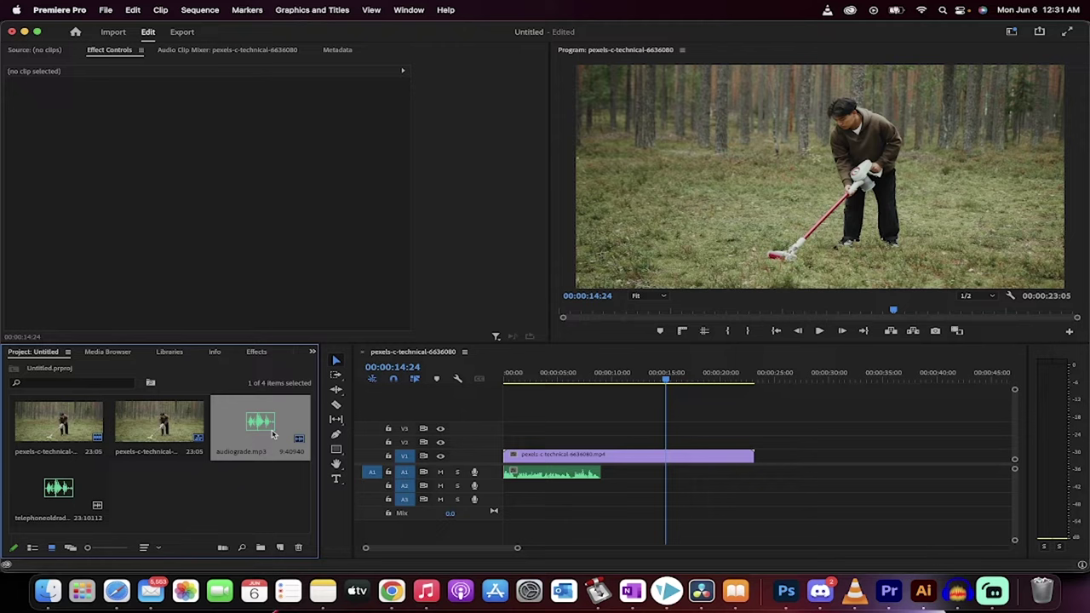
{"action": "left_click", "coordinate": [201, 435]}
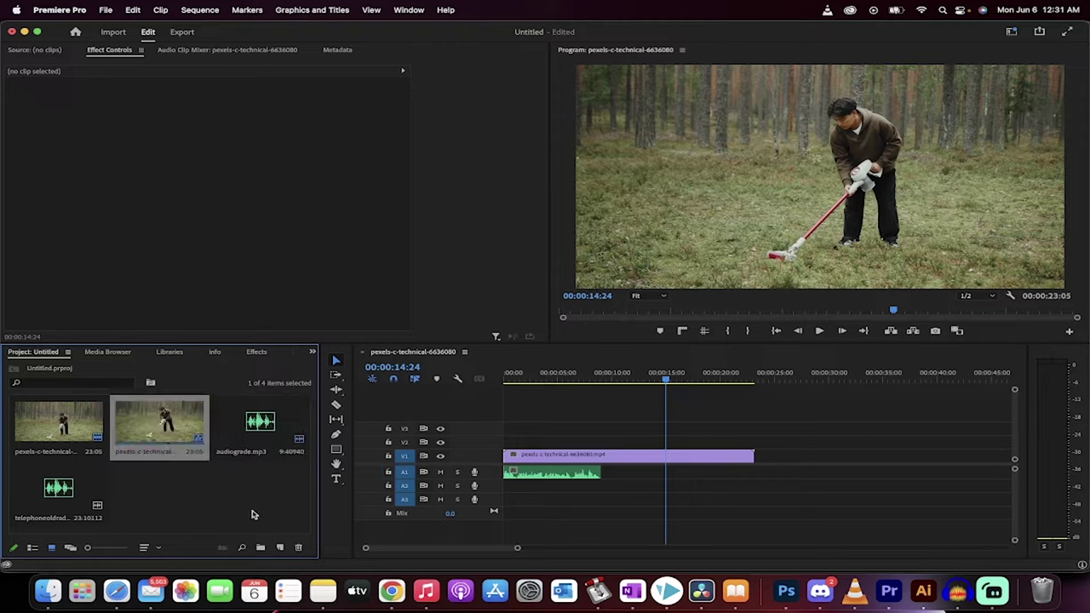
- Replay the remaining voice from the start and select the audiograde.mp3 clip on A1
{"action": "left_click", "coordinate": [516, 375]}
{"action": "key", "text": "space"}
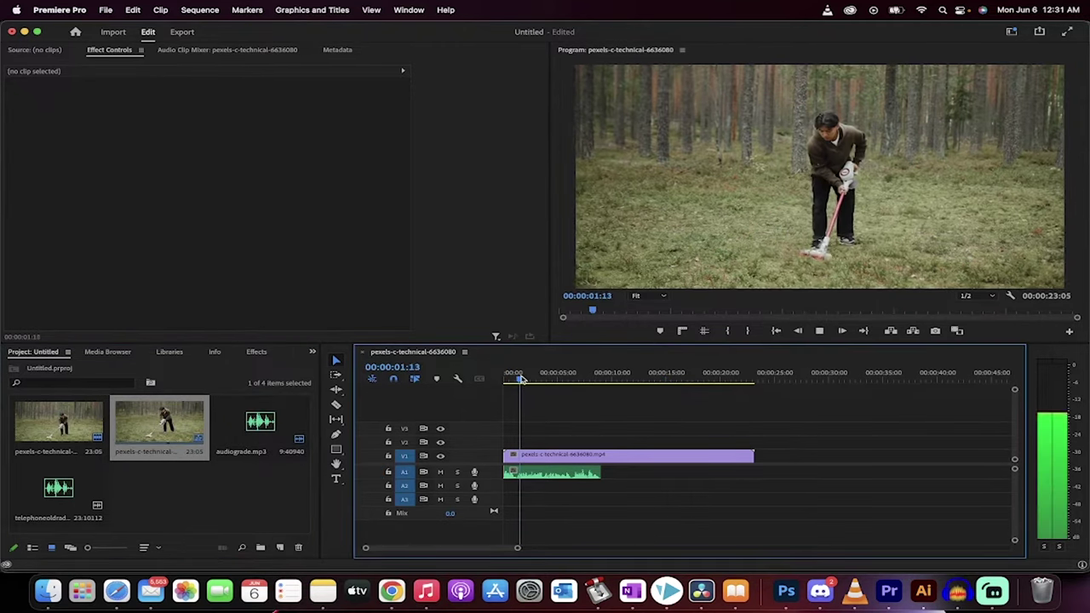
{"action": "key", "text": "space"}
{"action": "left_click", "coordinate": [543, 476]}
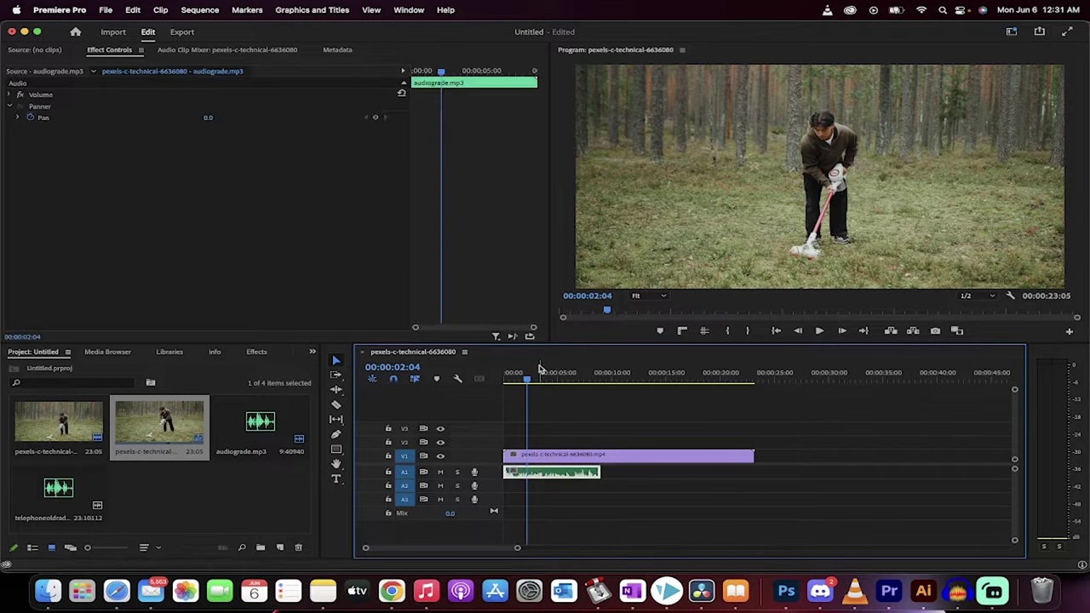
{"action": "left_click", "coordinate": [504, 374]}
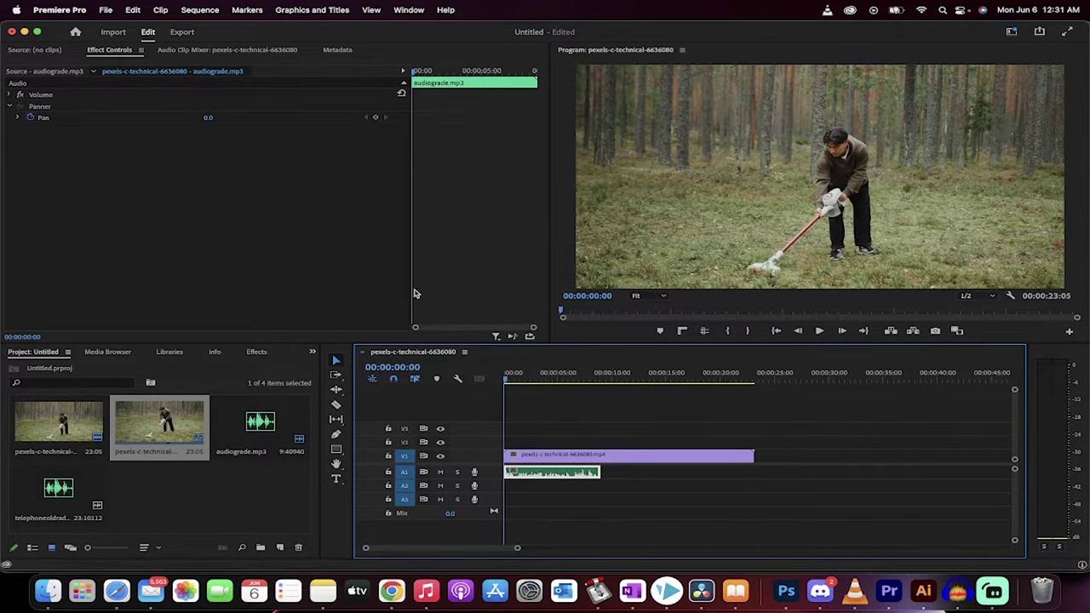
- Search Effects for 'para' and drag Parametric Equalizer onto the audiograde.mp3 clip on A1
{"action": "left_click", "coordinate": [255, 353]}
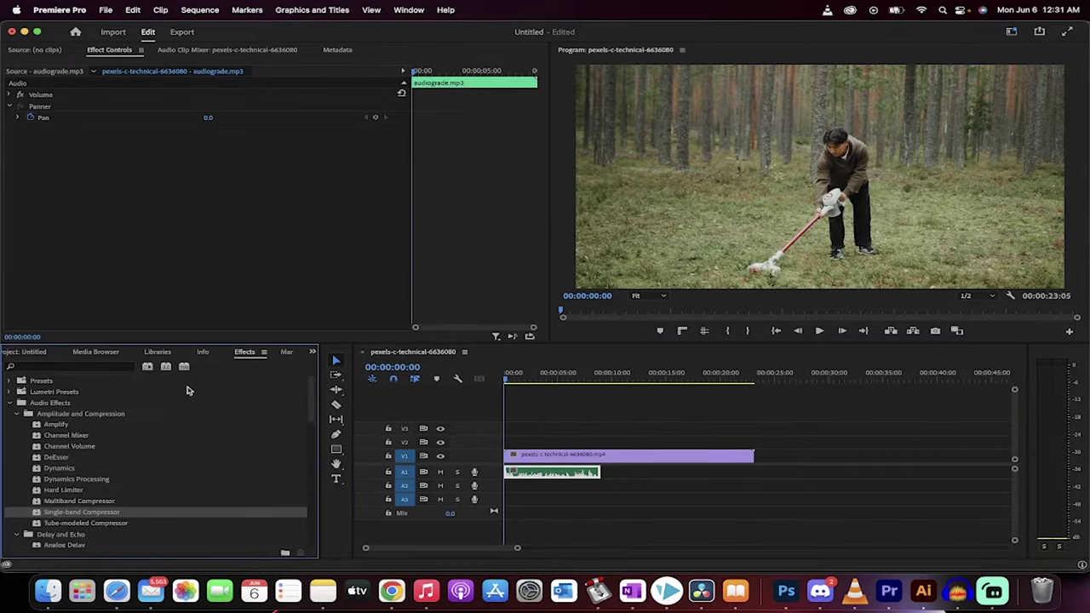
{"action": "left_click", "coordinate": [73, 369]}
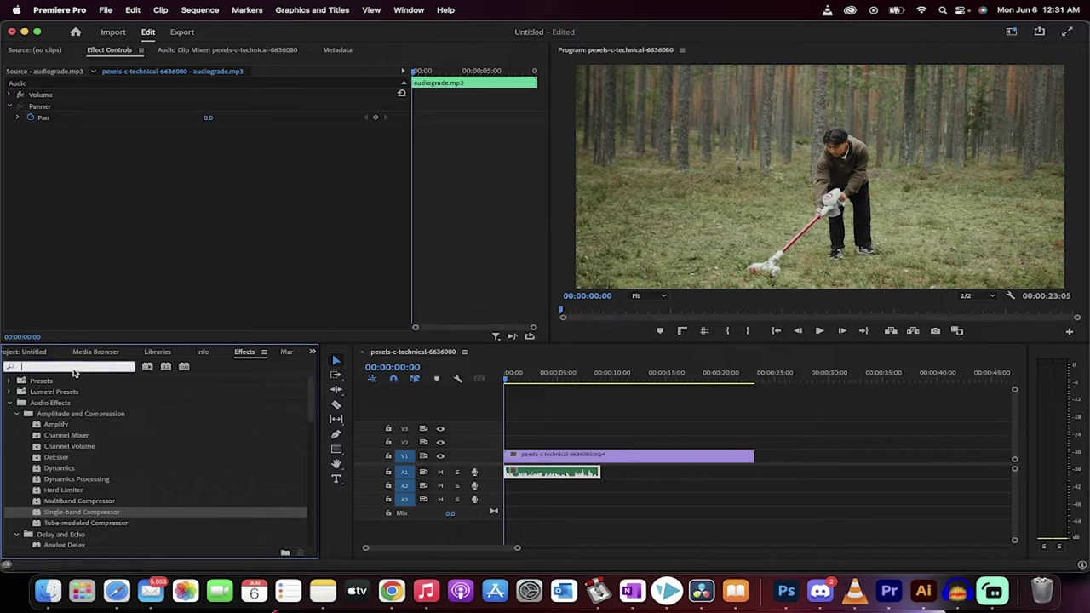
{"action": "type", "text": "para"}
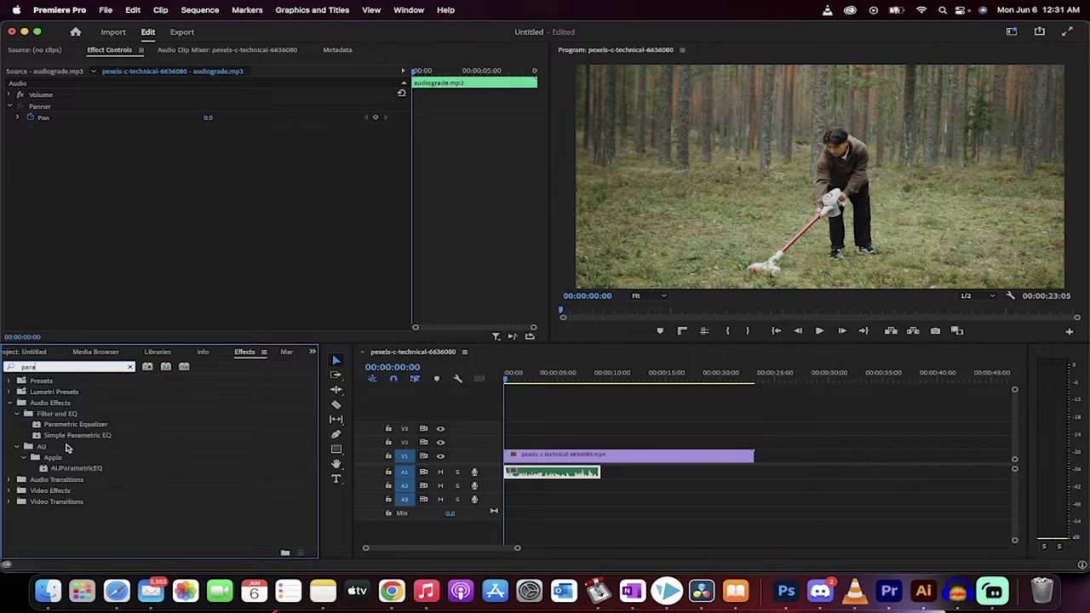
{"action": "left_click", "coordinate": [84, 427]}
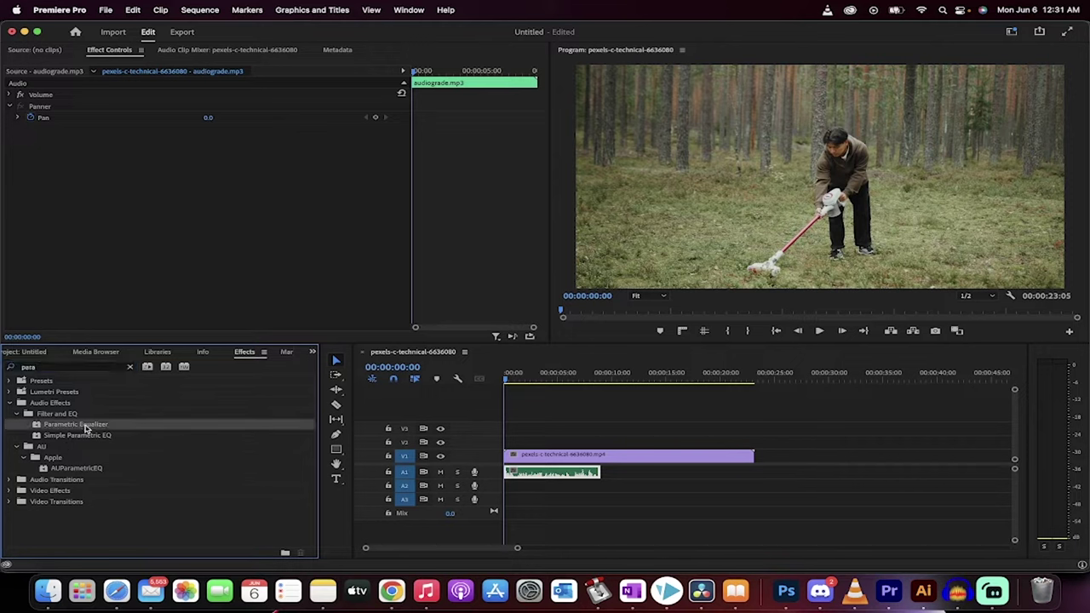
{"action": "left_click_drag", "start_coordinate": [54, 426], "coordinate": [534, 477]}
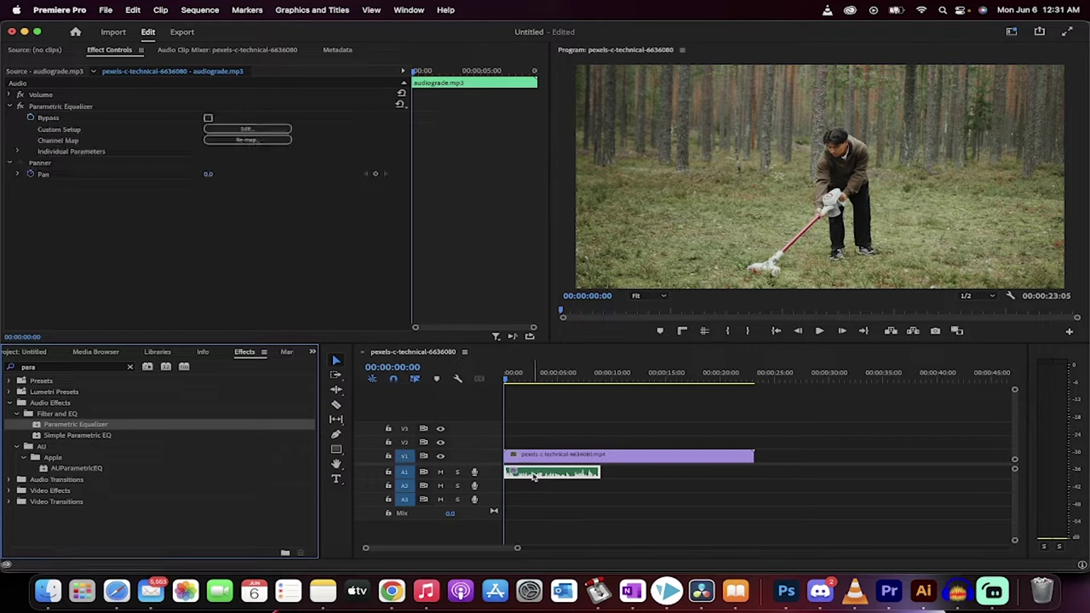
{"action": "left_click", "coordinate": [76, 106]}
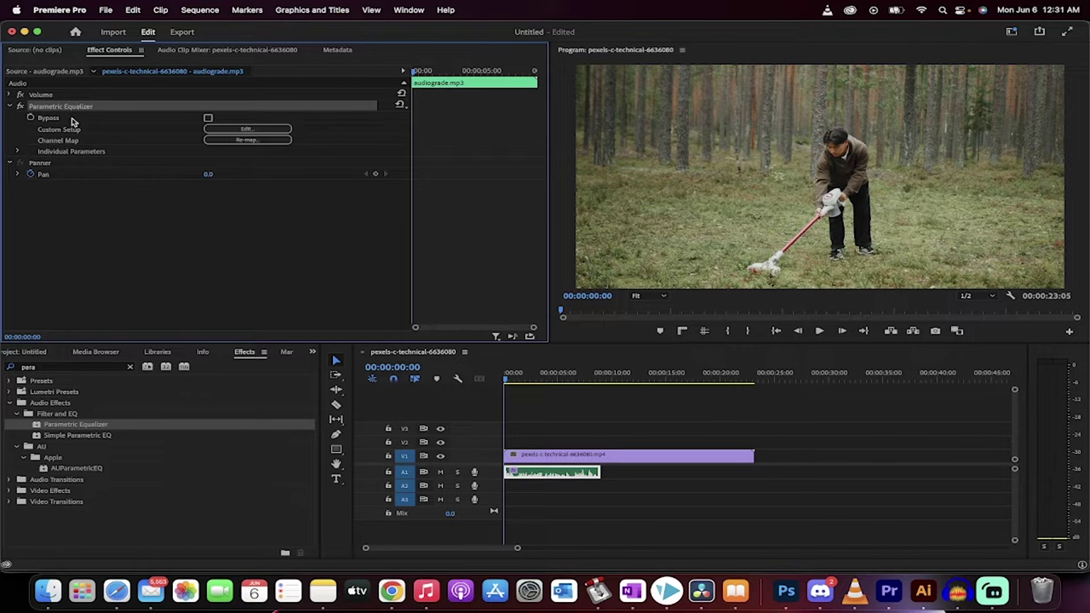
- Load the Old Time Radio preset in the Parametric Equalizer's Clip Fx Editor and preview it
{"action": "left_click", "coordinate": [244, 131]}
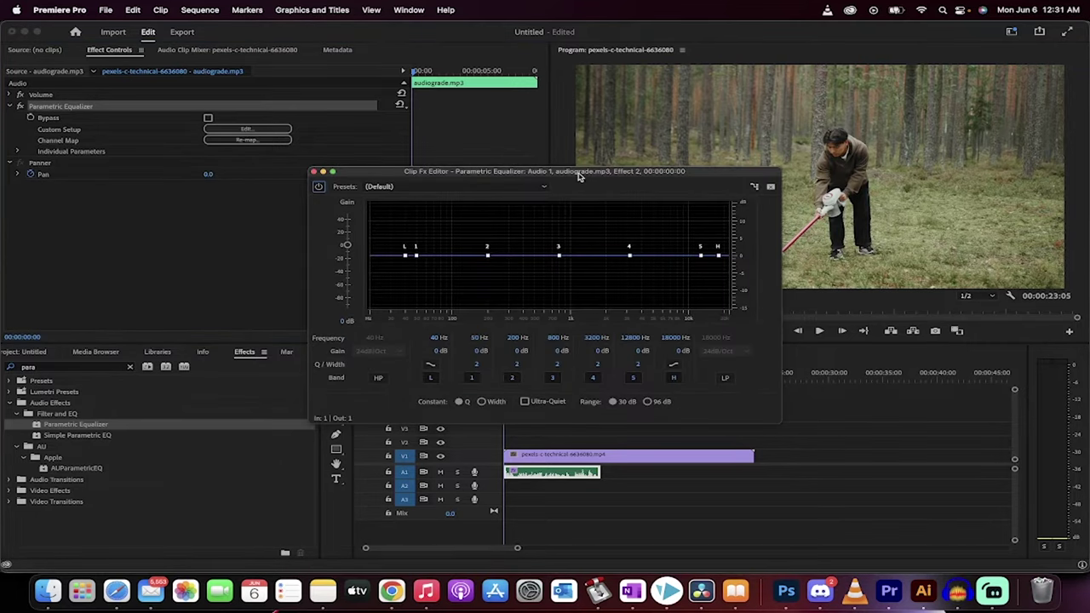
{"action": "left_click_drag", "start_coordinate": [578, 175], "coordinate": [731, 90]}
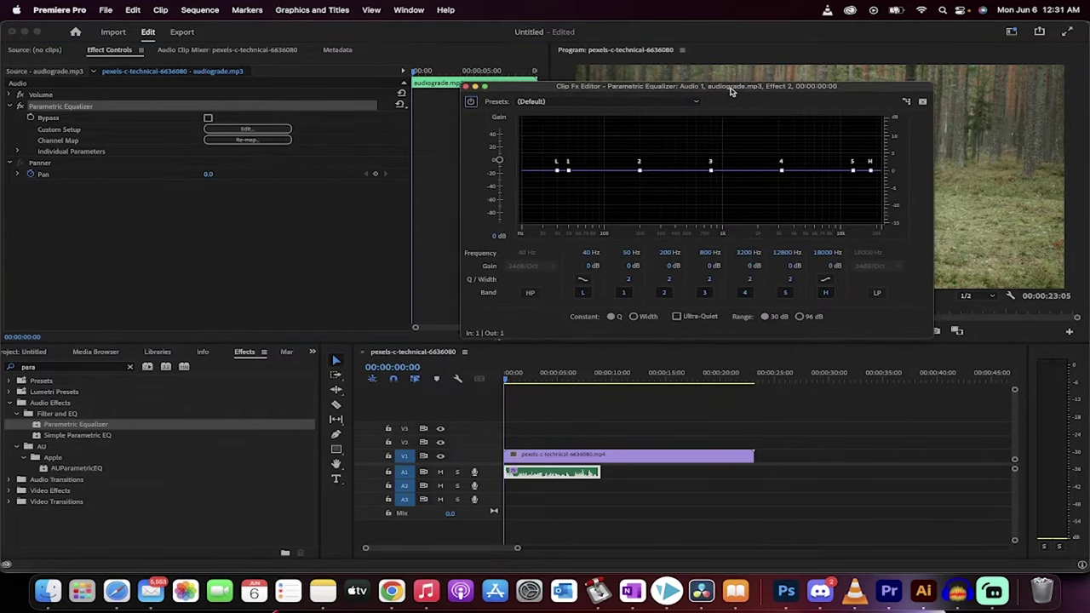
{"action": "left_click", "coordinate": [641, 105]}
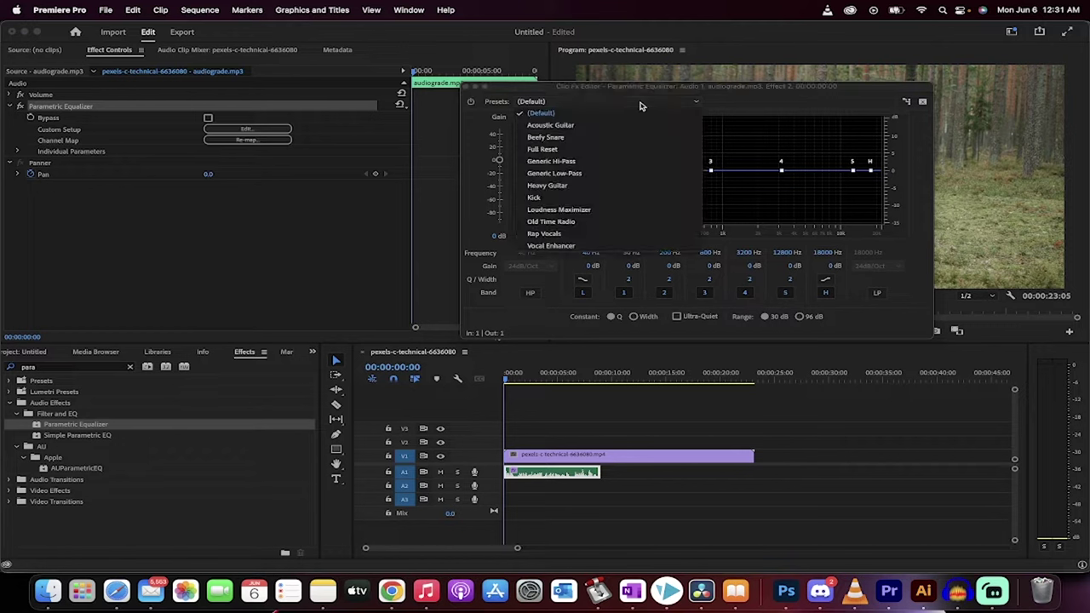
{"action": "left_click", "coordinate": [609, 222]}
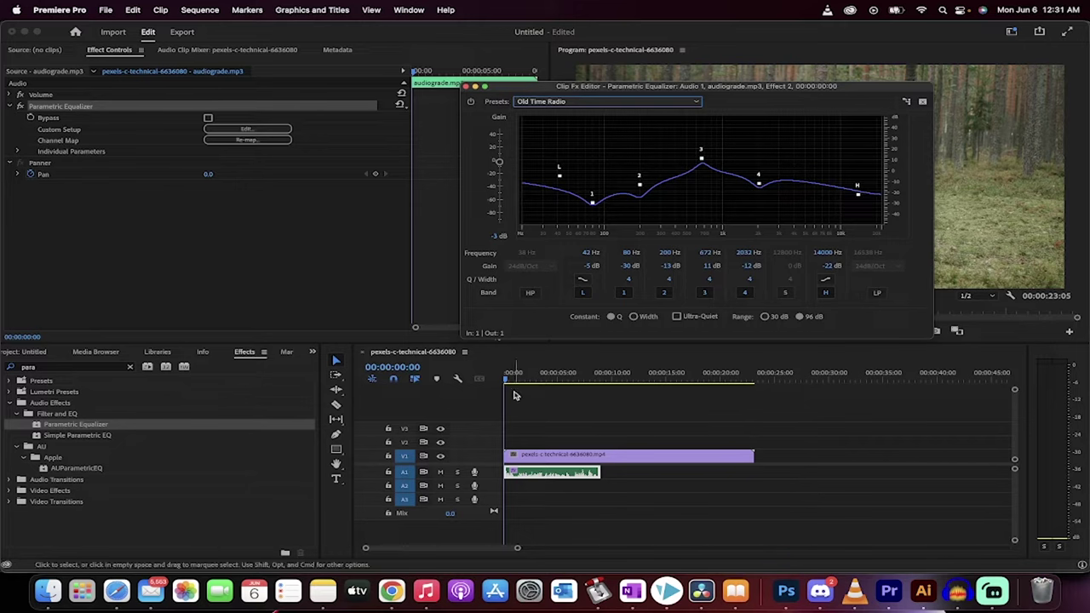
{"action": "key", "text": "space"}
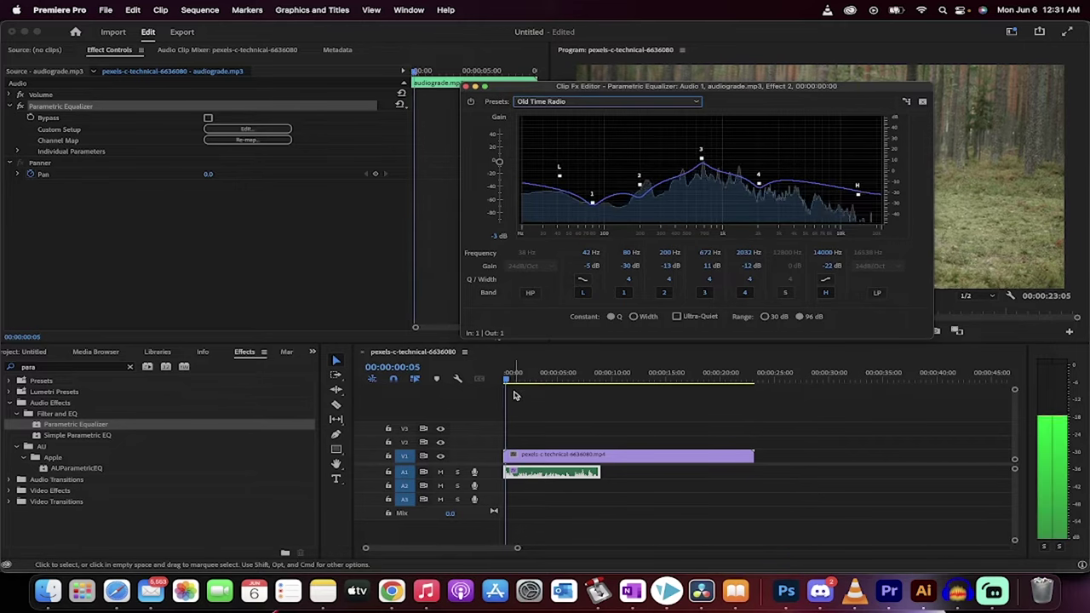
- Search 'singl', drag Single-band Compressor onto audiograde.mp3, and show its presets list
{"action": "left_click", "coordinate": [466, 88]}
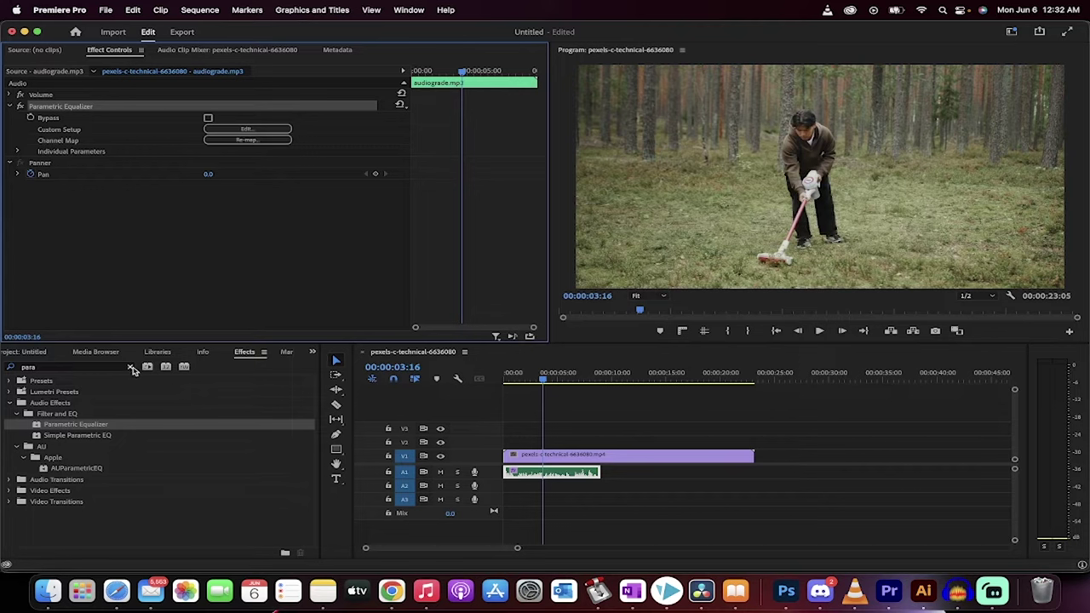
{"action": "left_click", "coordinate": [131, 367]}
{"action": "type", "text": "s"}
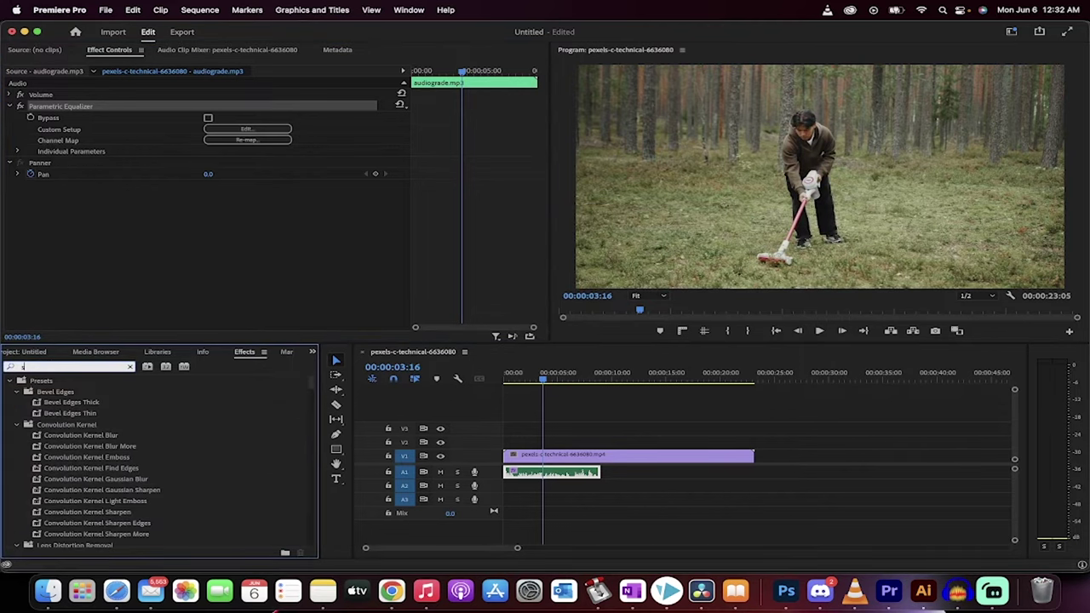
{"action": "type", "text": "ingl"}
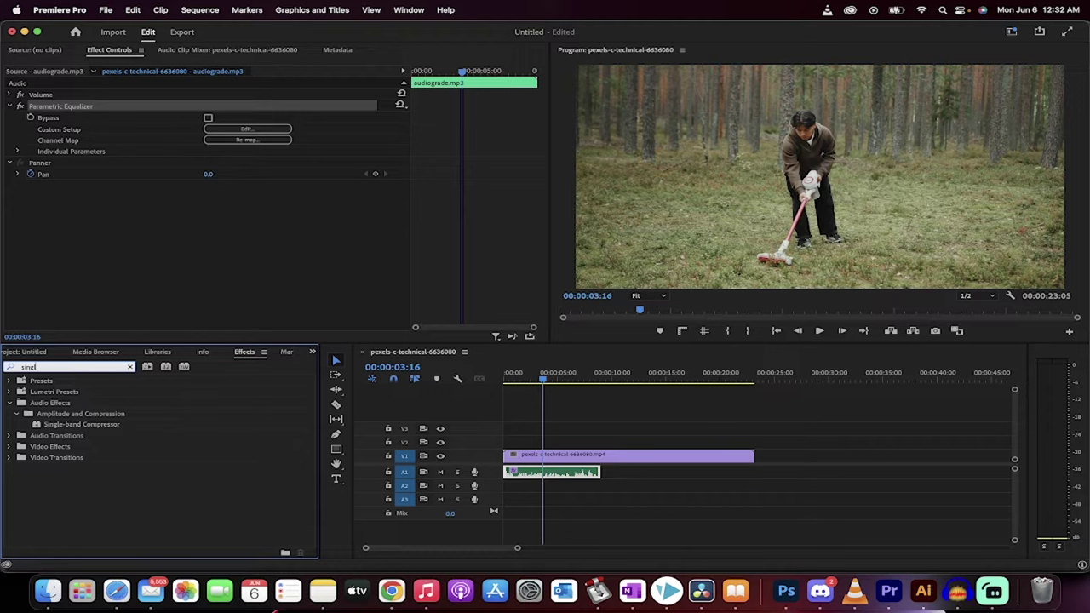
{"action": "left_click", "coordinate": [87, 426]}
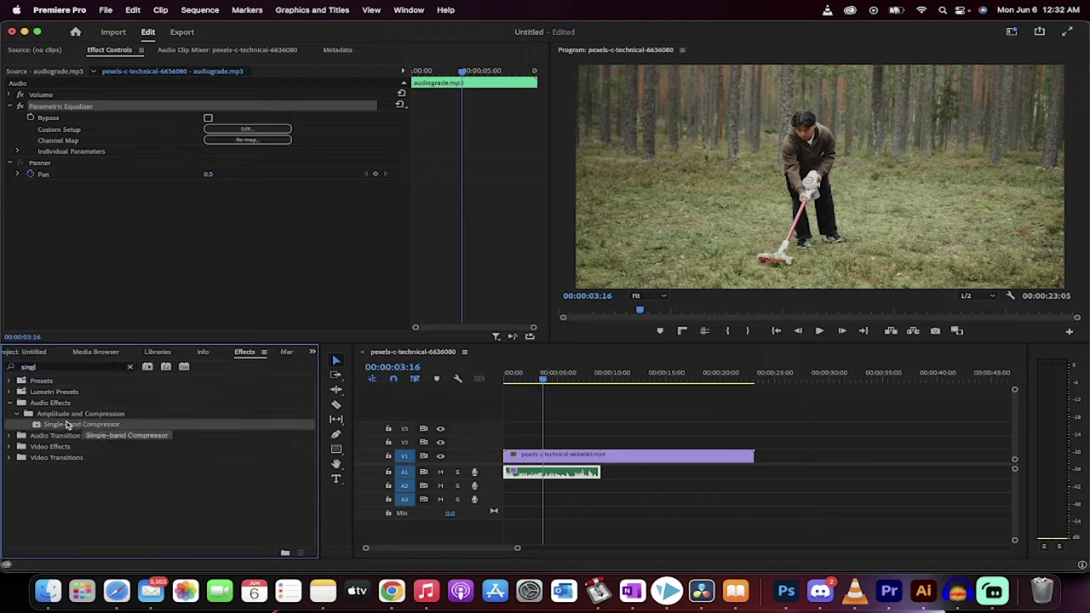
{"action": "left_click_drag", "start_coordinate": [51, 428], "coordinate": [551, 475]}
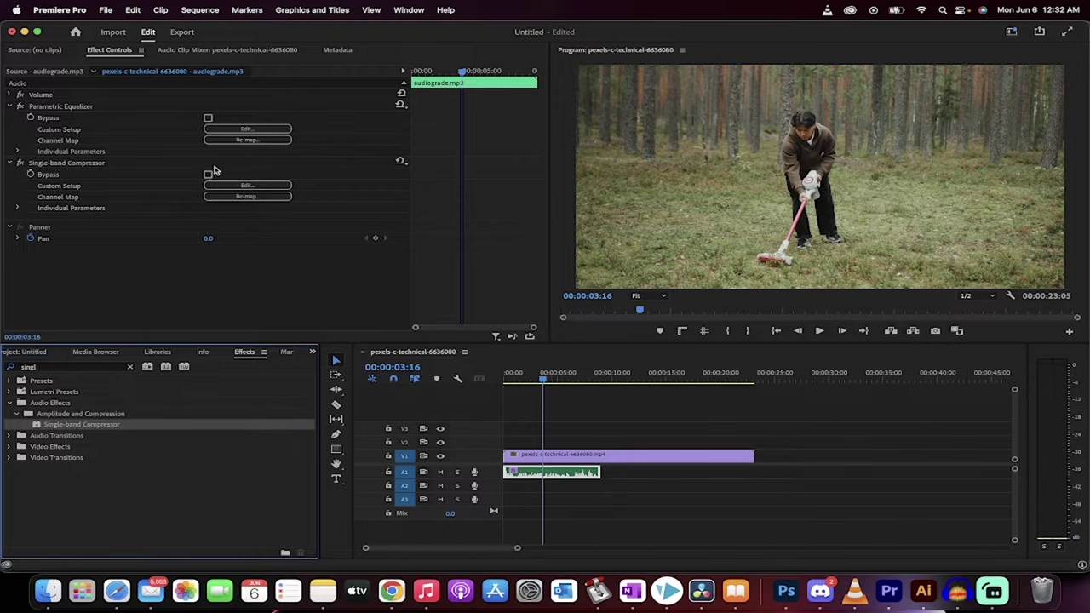
{"action": "left_click", "coordinate": [247, 185]}
{"action": "left_click", "coordinate": [553, 251]}
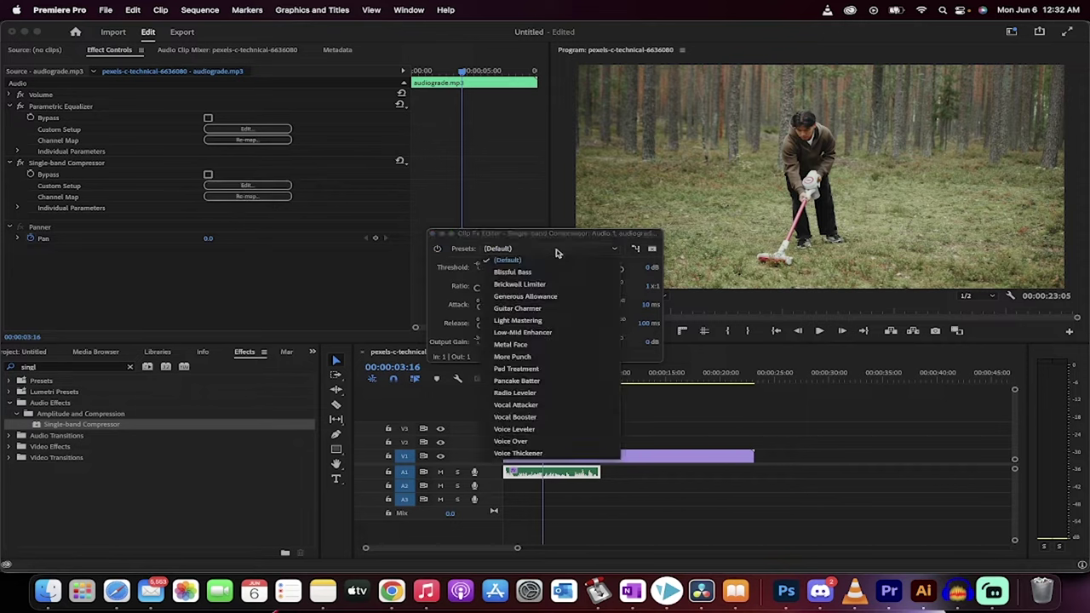
- Choose the Voice Thickener compressor preset and play the clip from the start to hear it
{"action": "left_click", "coordinate": [526, 455]}
{"action": "left_click", "coordinate": [546, 382]}
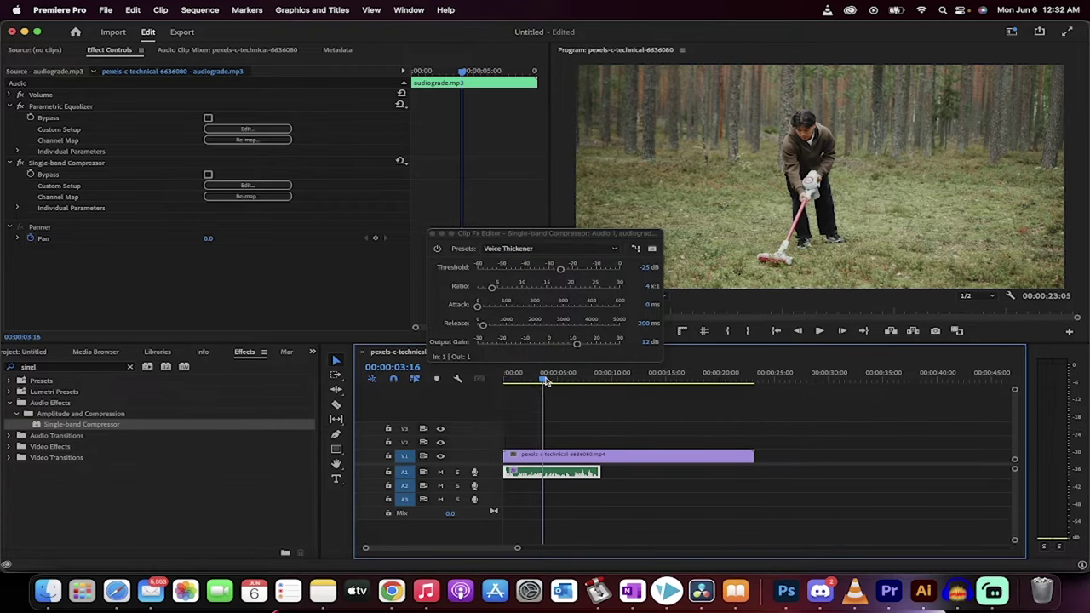
{"action": "left_click_drag", "start_coordinate": [546, 381], "coordinate": [455, 380]}
{"action": "key", "text": "space"}
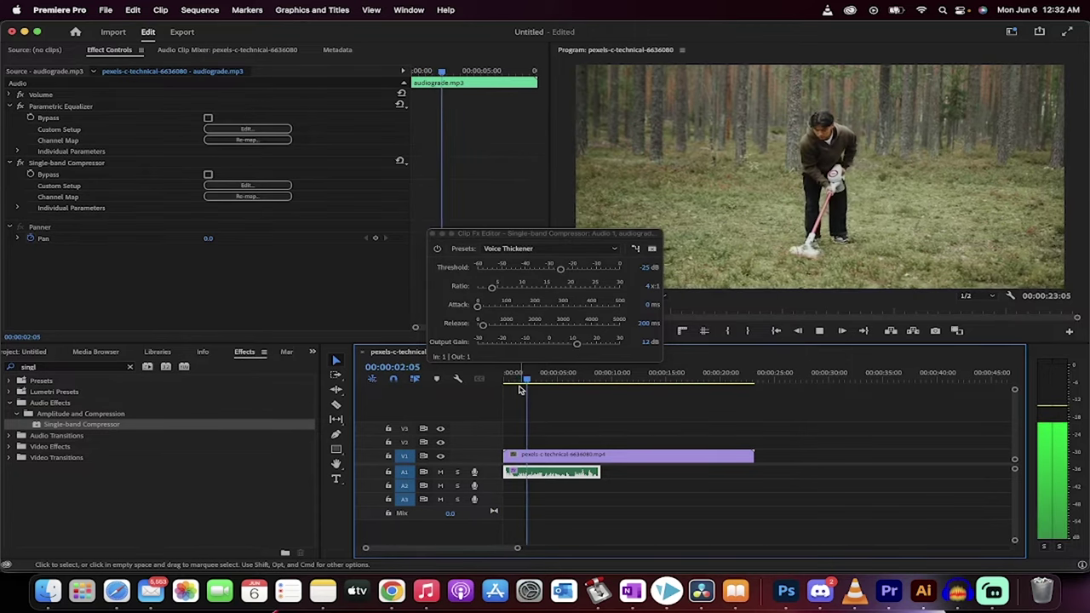
{"action": "key", "text": "space"}
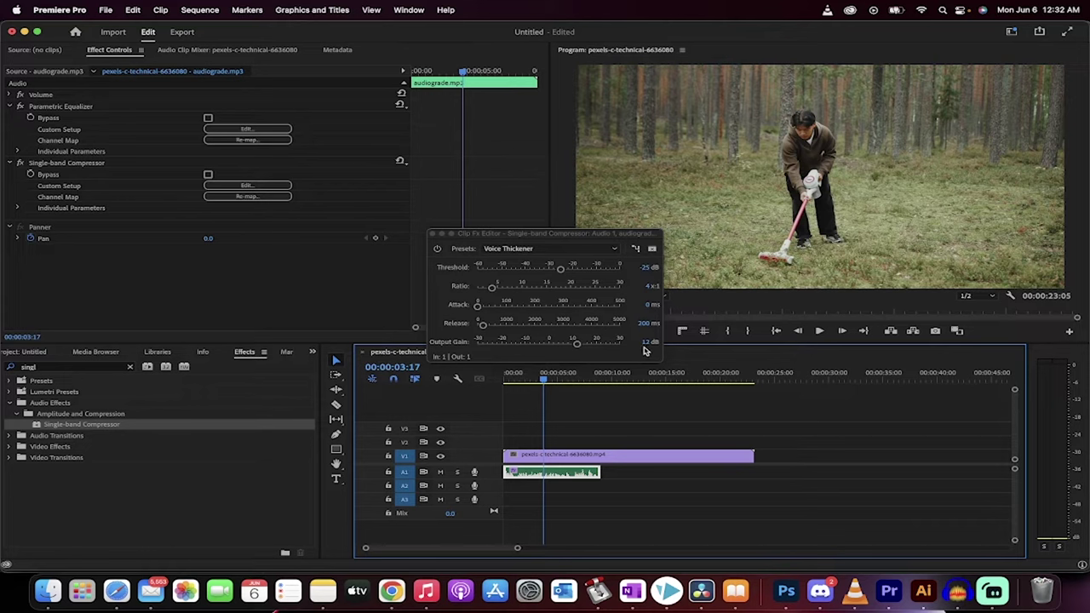
- Raise the compressor's Output Gain to about 15.6 dB, re-listen, and close the editor
{"action": "left_click", "coordinate": [578, 344]}
{"action": "left_click_drag", "start_coordinate": [578, 345], "coordinate": [582, 346]}
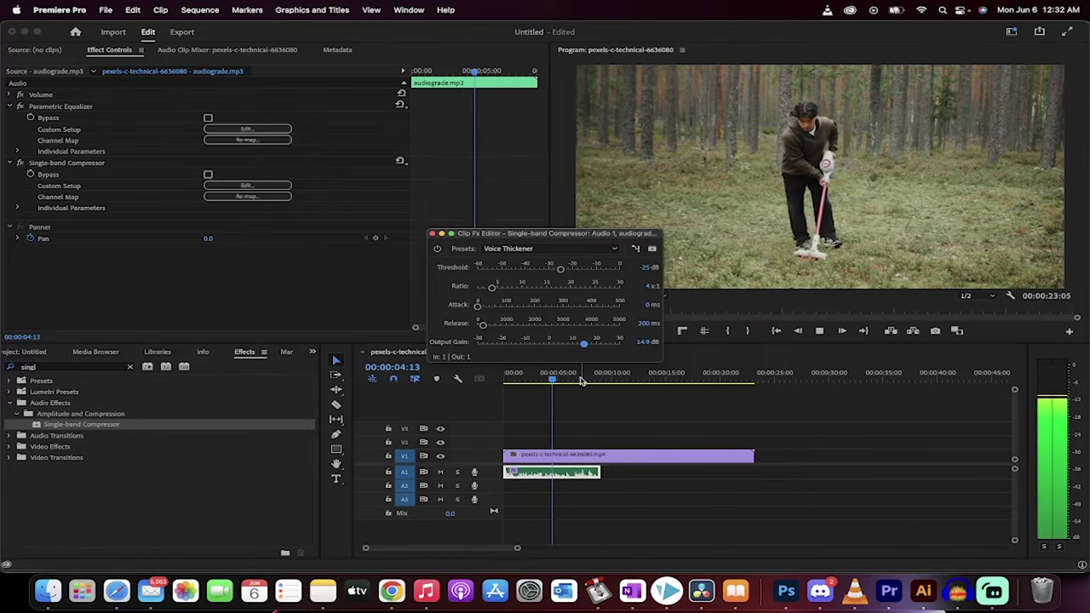
{"action": "key", "text": "space"}
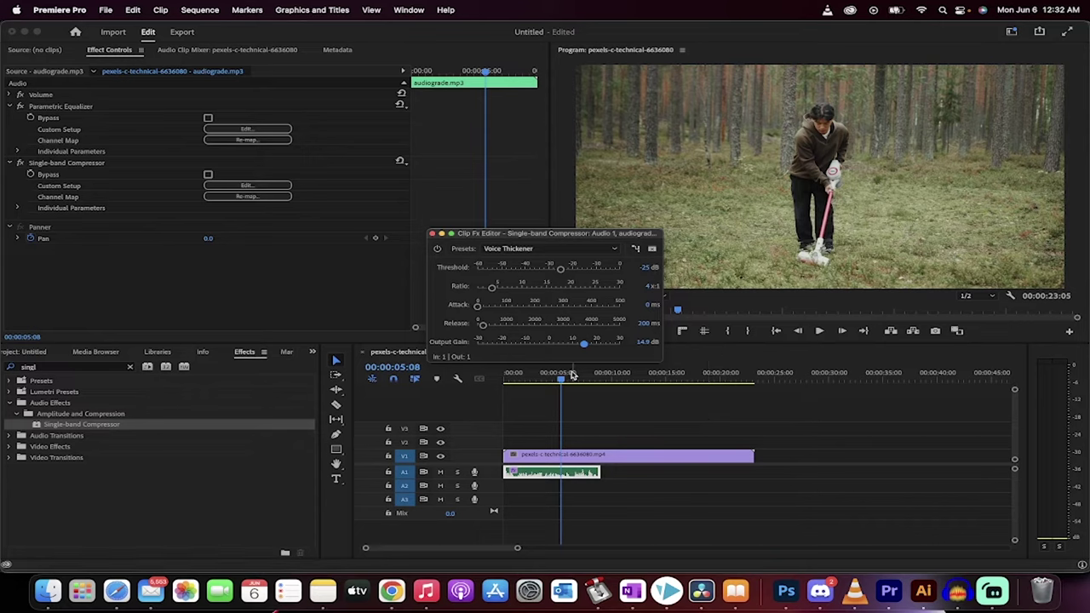
{"action": "mouse_move", "coordinate": [560, 379]}
{"action": "left_mouse_down"}
{"action": "mouse_move", "coordinate": [537, 378]}
{"action": "mouse_move", "coordinate": [564, 379]}
{"action": "left_mouse_up"}
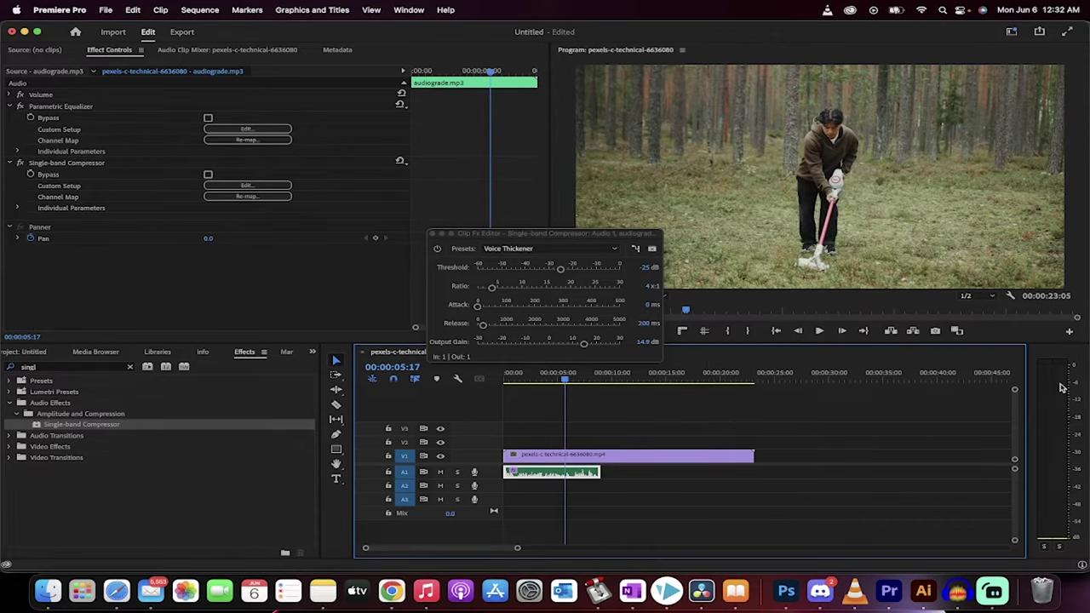
{"action": "key", "text": "space"}
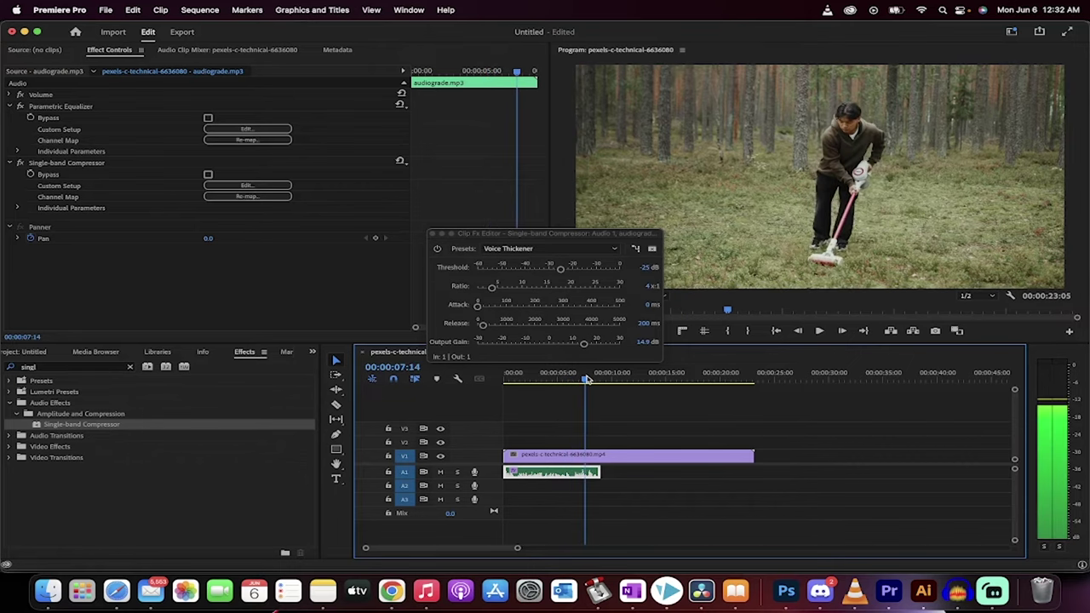
{"action": "left_click", "coordinate": [534, 379]}
{"action": "left_click", "coordinate": [585, 344]}
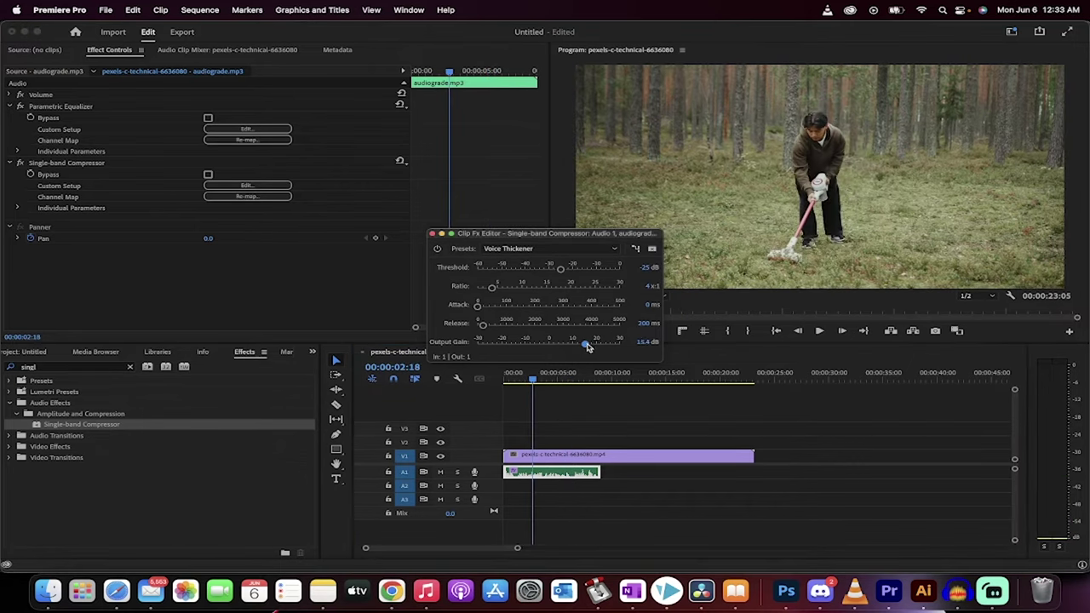
{"action": "left_click", "coordinate": [507, 379]}
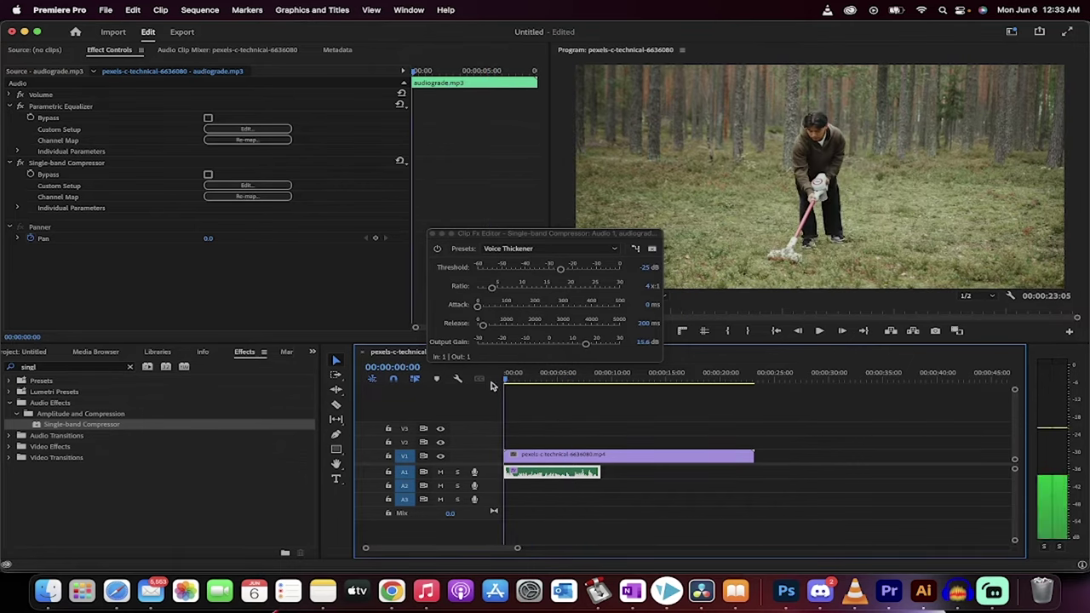
{"action": "key", "text": "space"}
{"action": "key", "text": "space"}
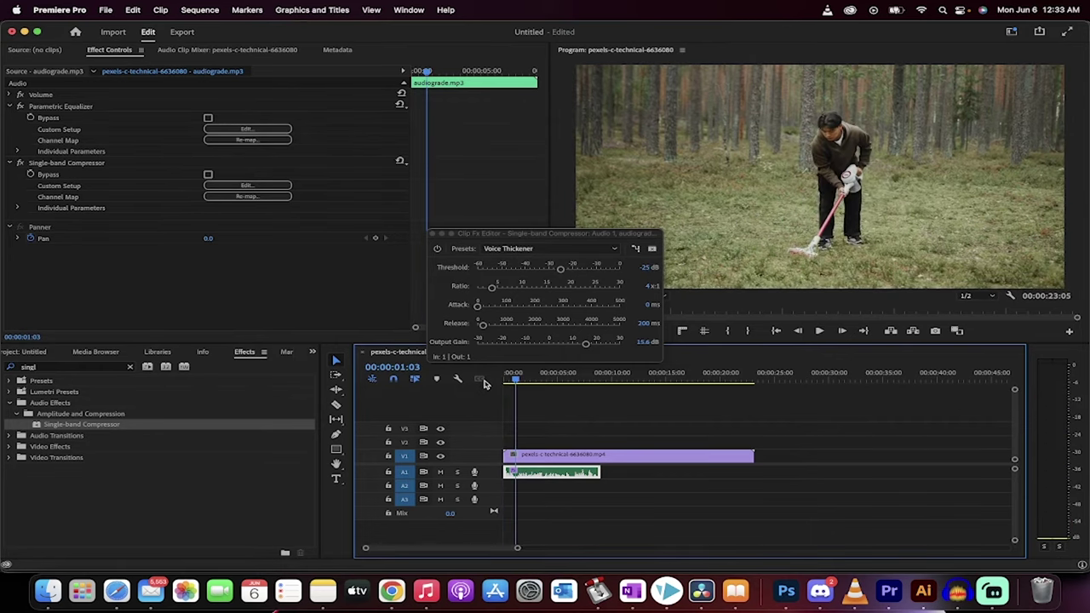
{"action": "left_click", "coordinate": [431, 233]}
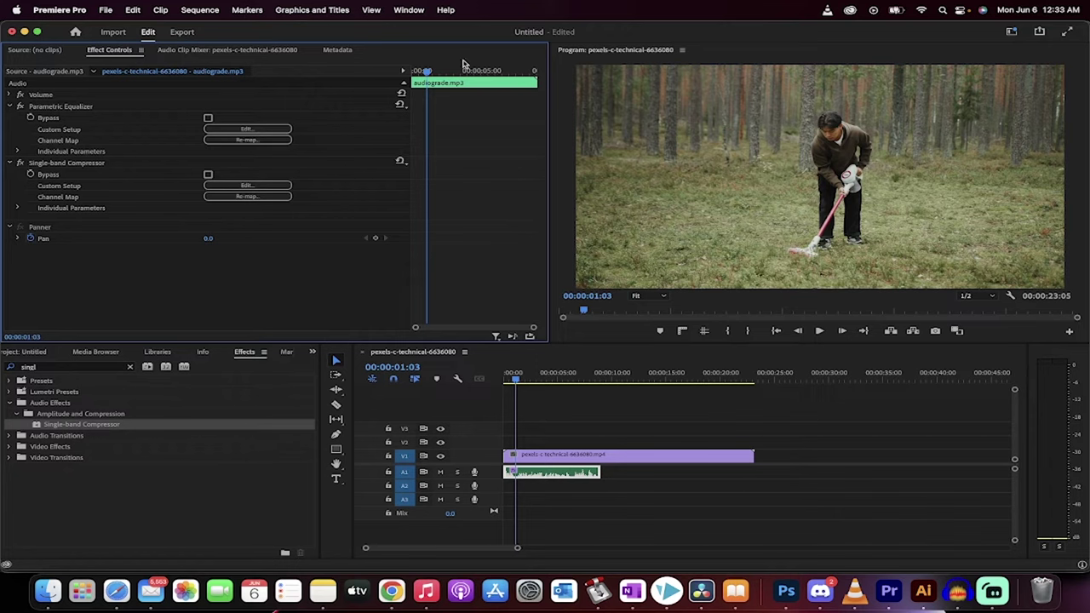
- Switch to the Audio workspace via Window > Workspaces
{"action": "left_click", "coordinate": [409, 10]}
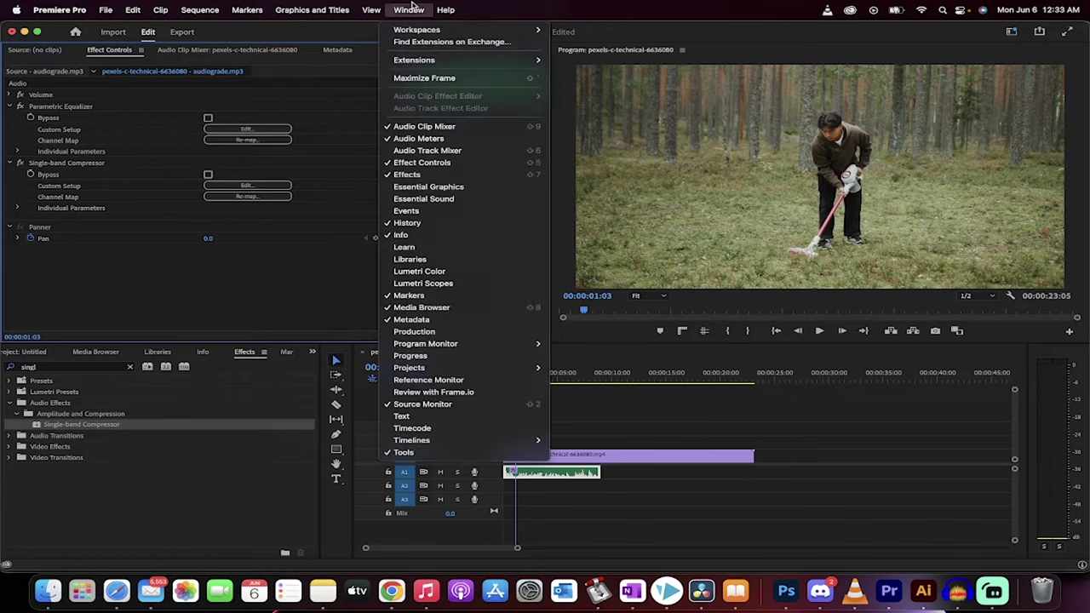
{"action": "mouse_move", "coordinate": [417, 31]}
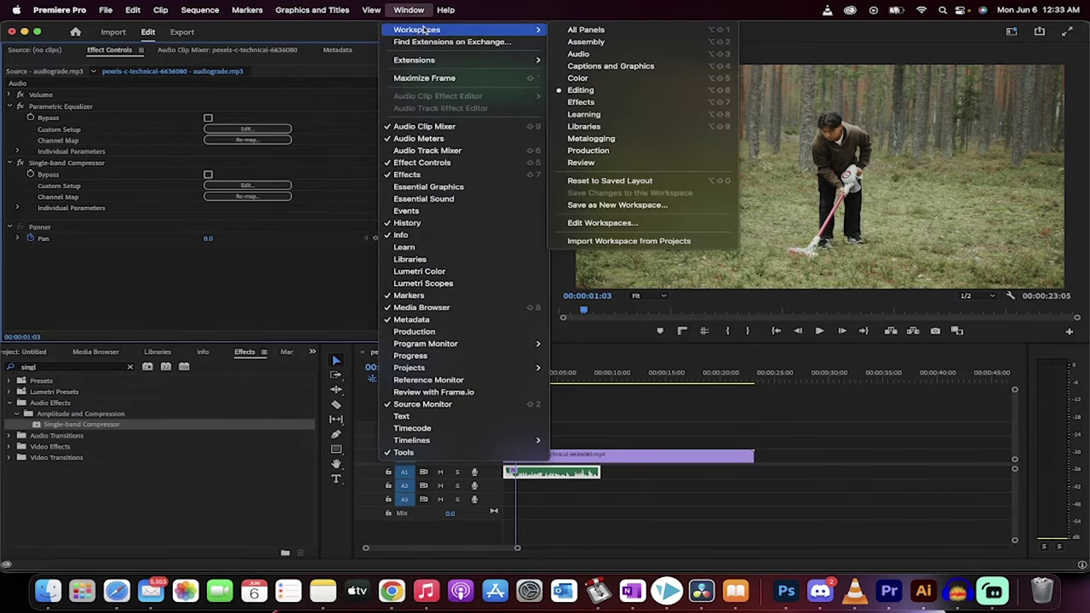
{"action": "left_click", "coordinate": [621, 54]}
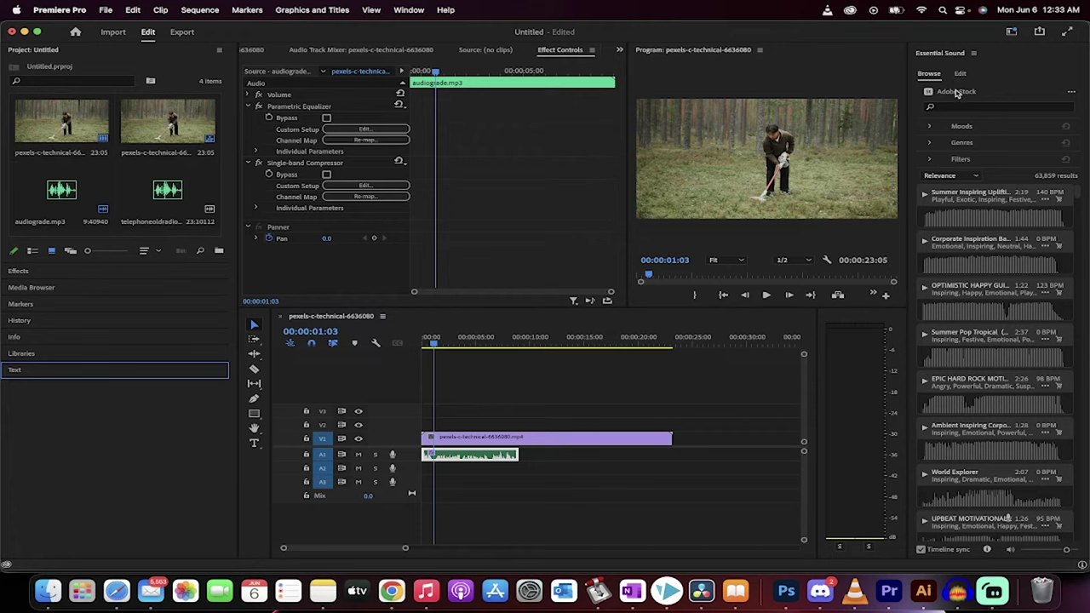
- Choose the From the Radio preset in the Essential Sound Edit tab for audiograde.mp3
{"action": "left_click", "coordinate": [963, 74]}
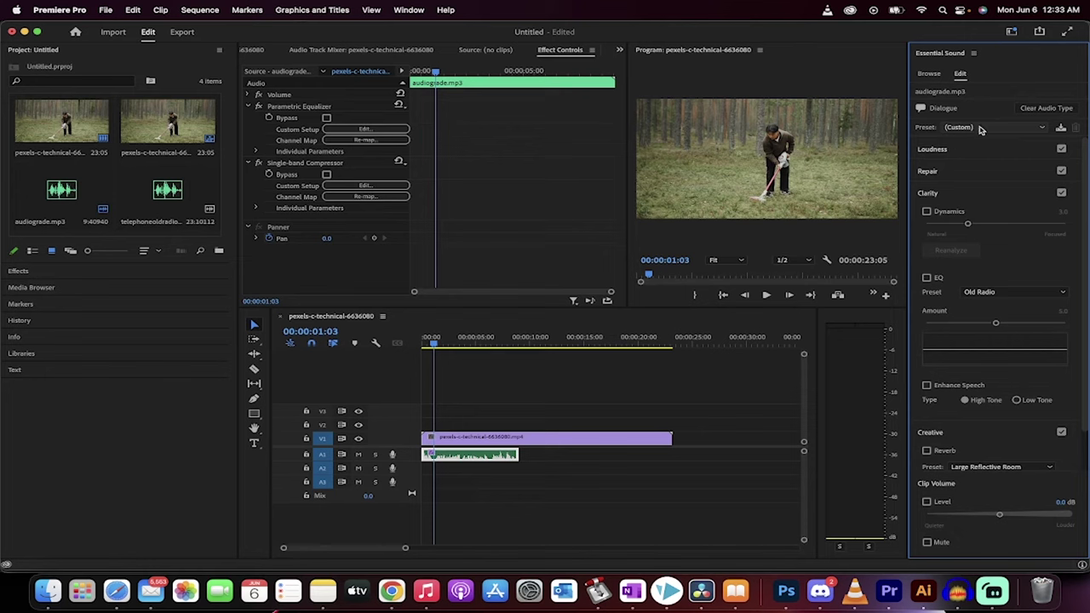
{"action": "left_click", "coordinate": [980, 129]}
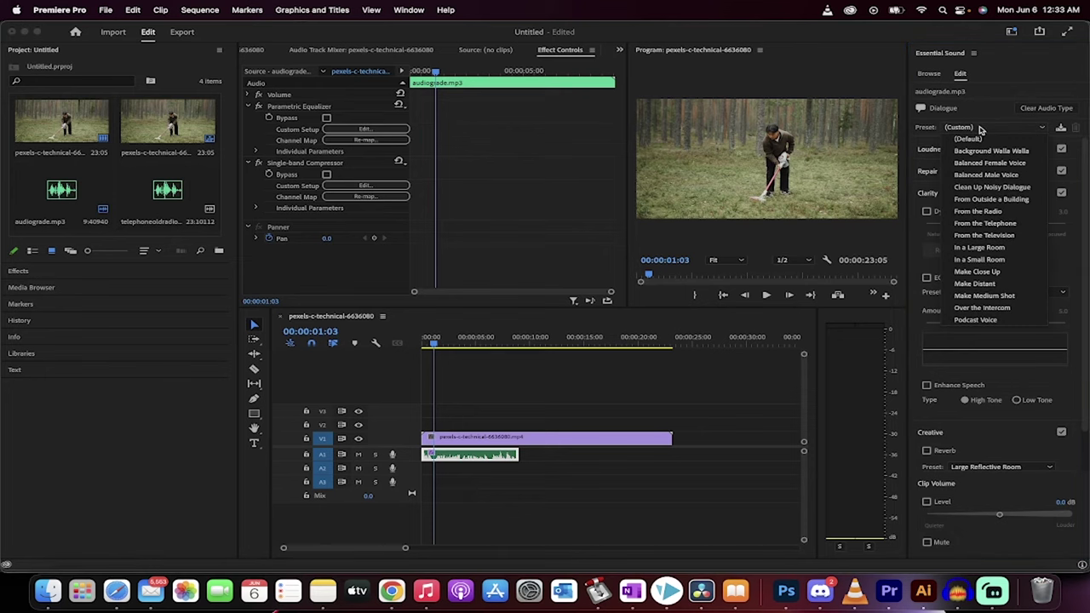
{"action": "left_click", "coordinate": [980, 212]}
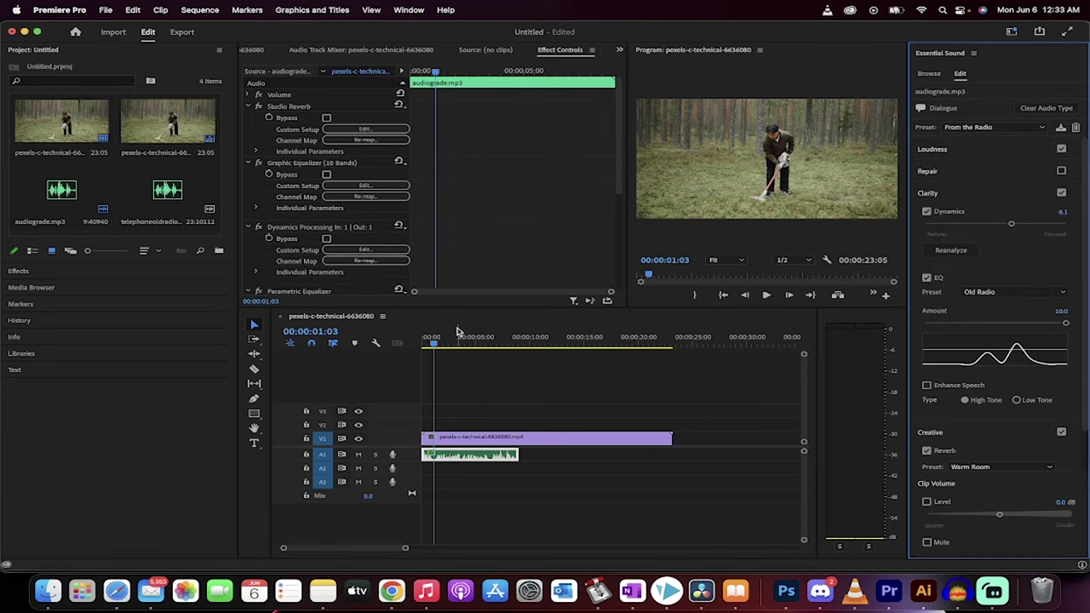
{"action": "left_click_drag", "start_coordinate": [445, 343], "coordinate": [412, 344]}
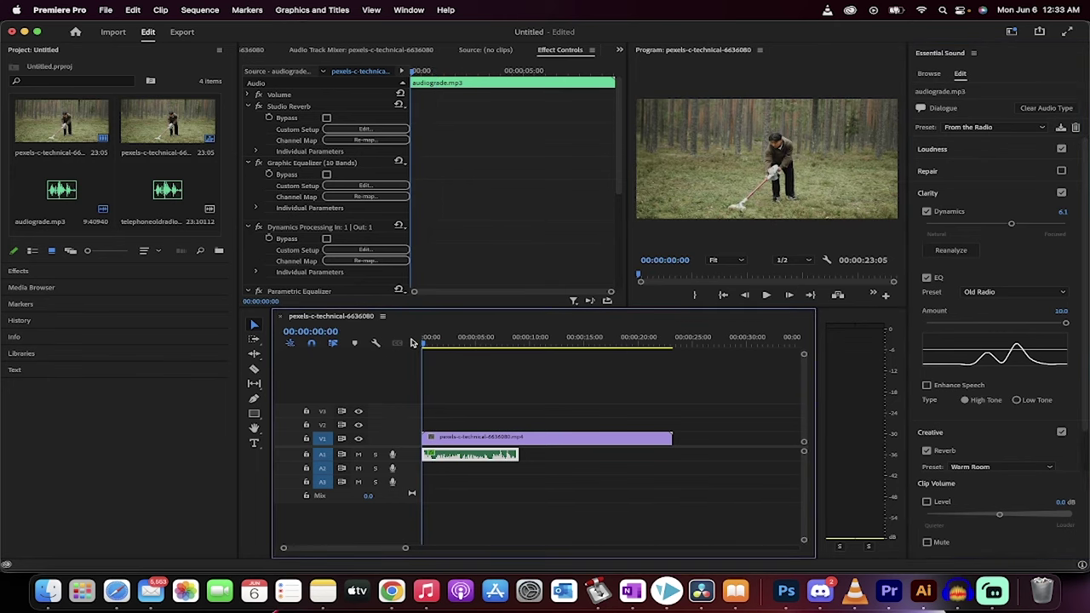
{"action": "key", "text": "space"}
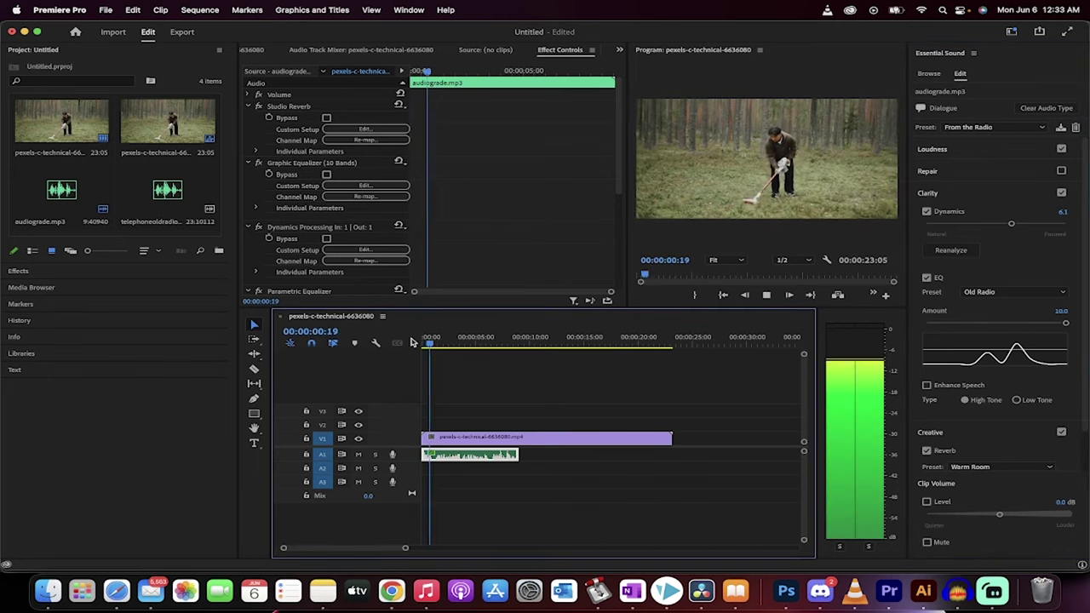